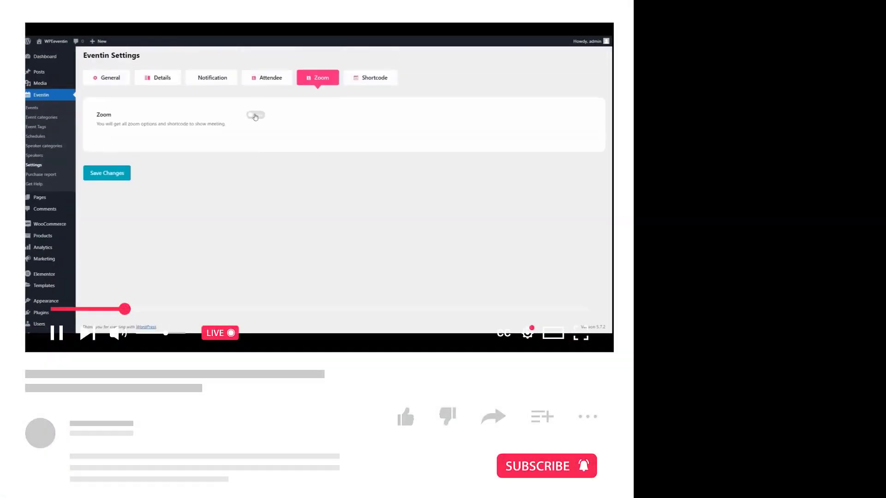
# Enable the Zoom option in Eventin Settings and view the account's existing JWT app through the Zoom App Marketplace's app types.
pyautogui.click(255, 115)
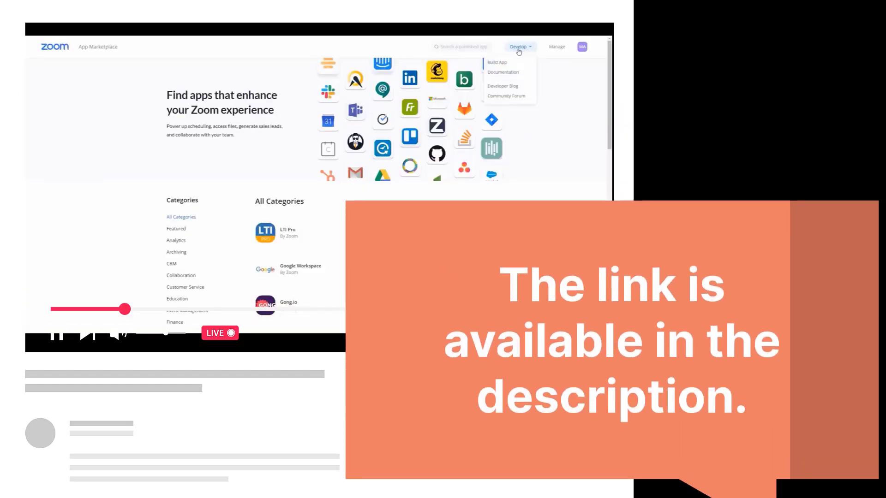
pyautogui.click(497, 62)
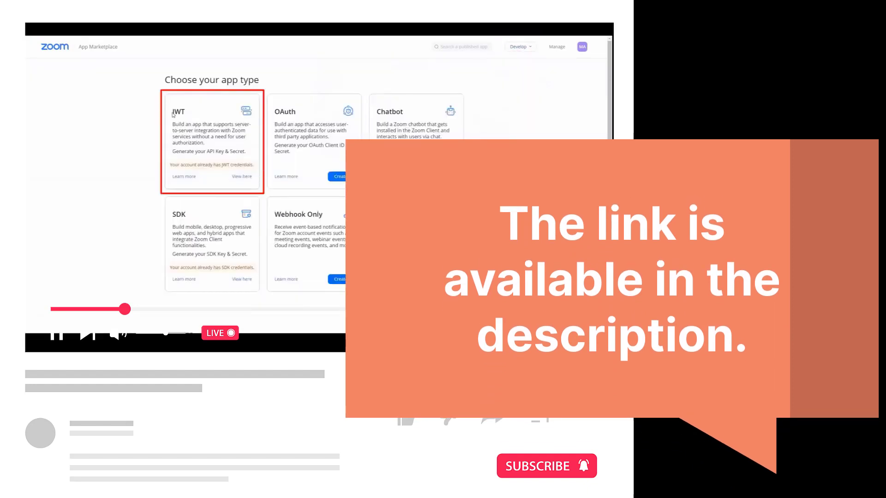
pyautogui.click(242, 176)
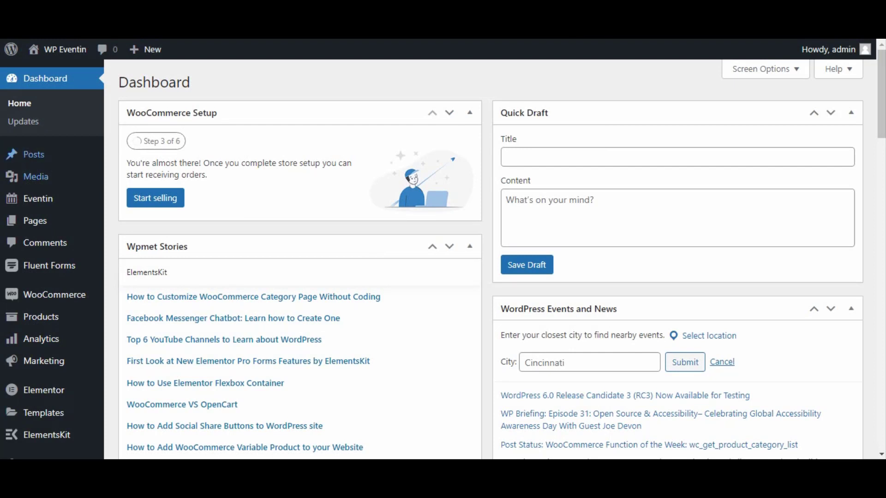
# Create a new Zoom entry in Eventin with the title "eCommerce Summit 2022".
pyautogui.moveTo(37, 199)
pyautogui.click(127, 256)
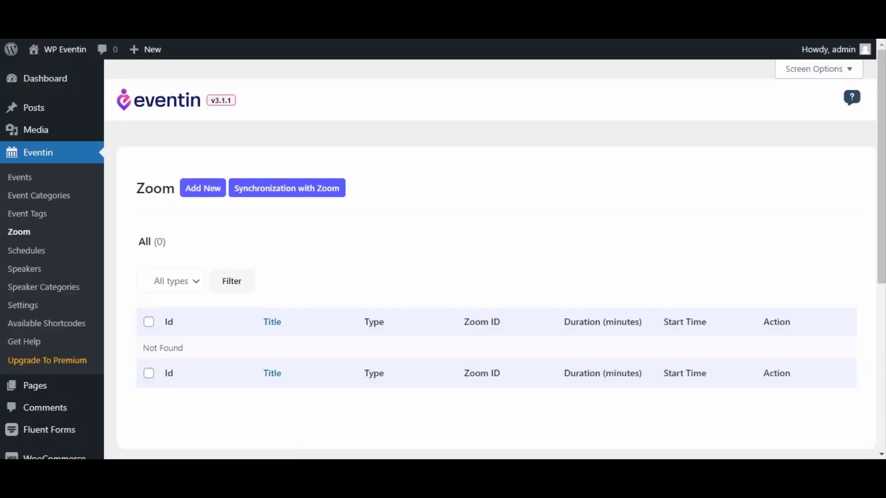
pyautogui.click(202, 189)
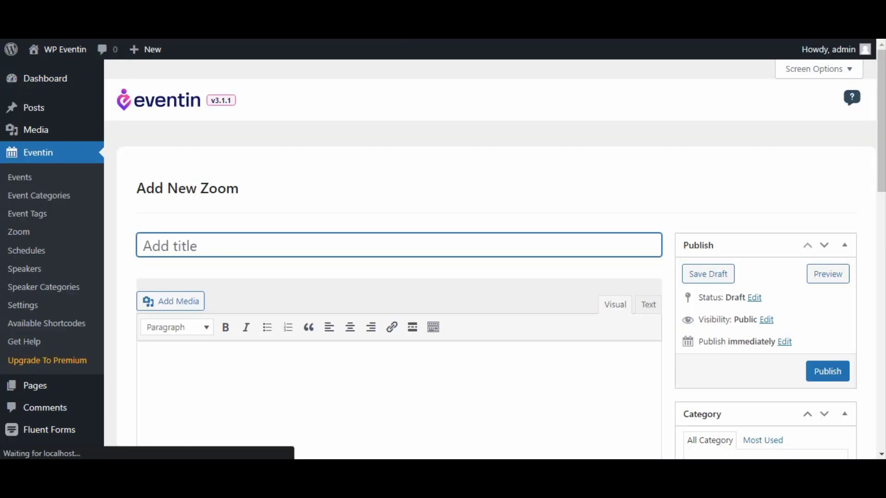
pyautogui.write('eCo')
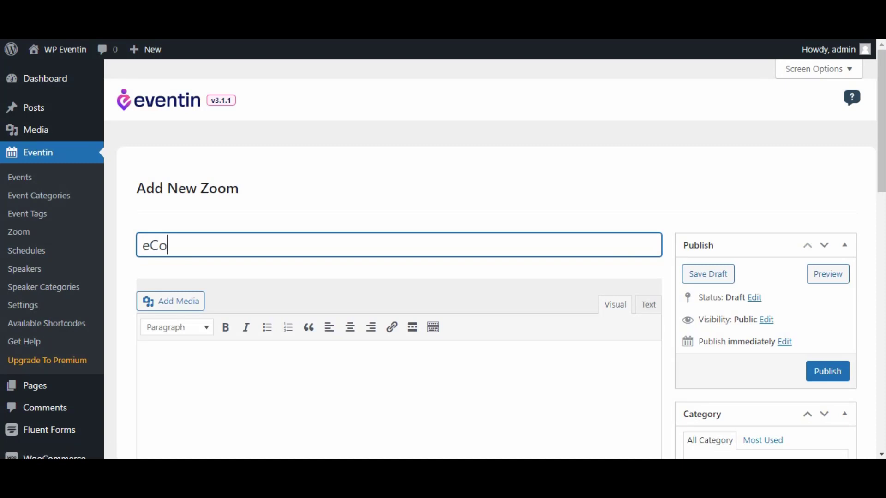
pyautogui.write('mmerce Summit 2022')
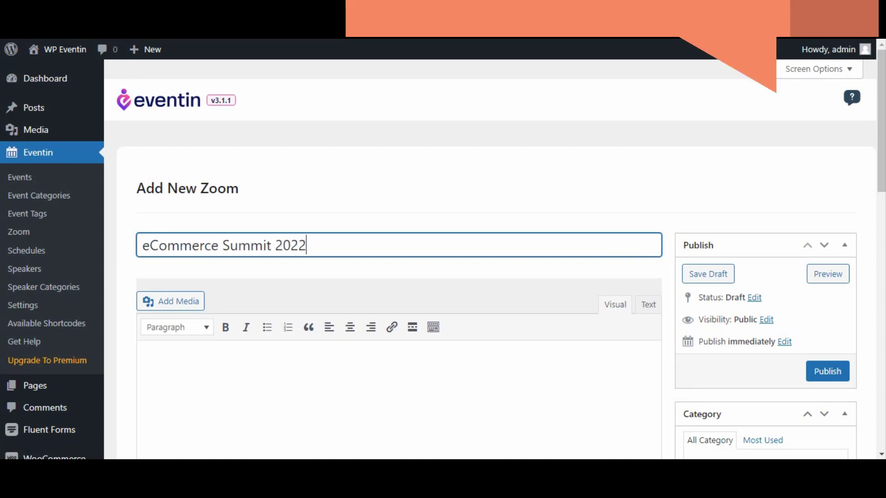
# Enter "eCommerce Summit Conference details goes here!" as the description of the Zoom meeting.
pyautogui.click(144, 365)
pyautogui.write('e')
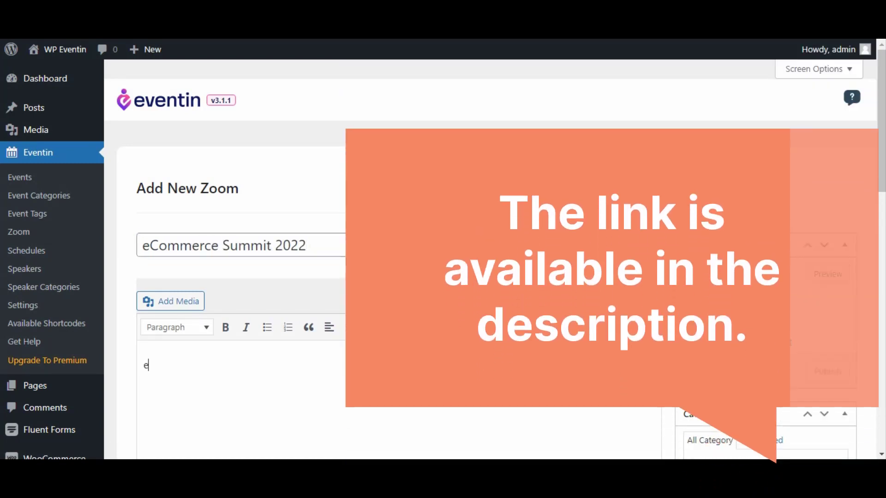
pyautogui.write('Commerce Summ')
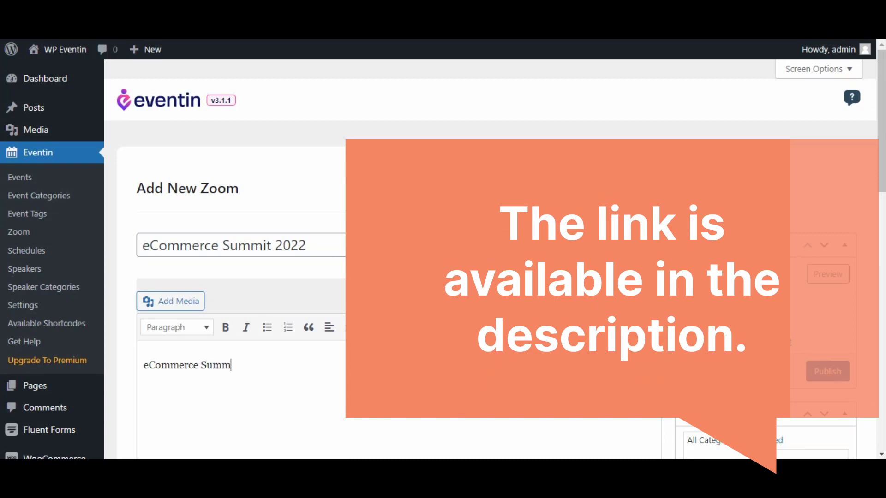
pyautogui.write('it Conferenc')
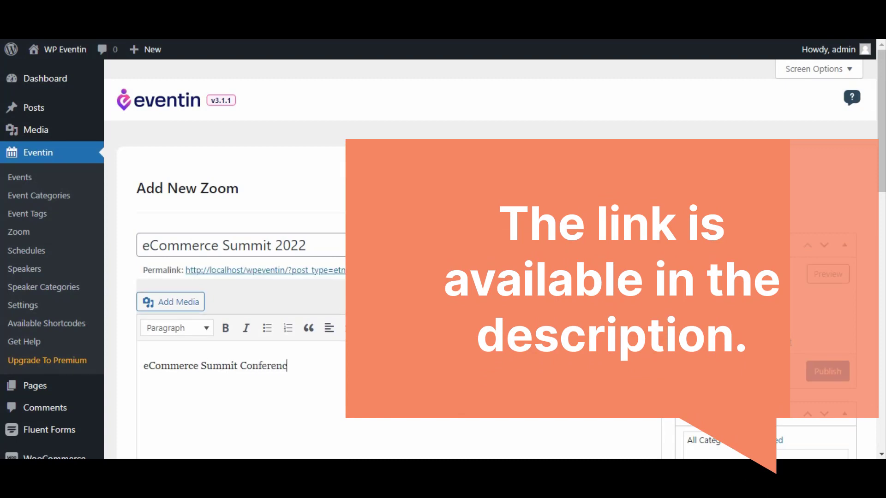
pyautogui.write('e details goes here')
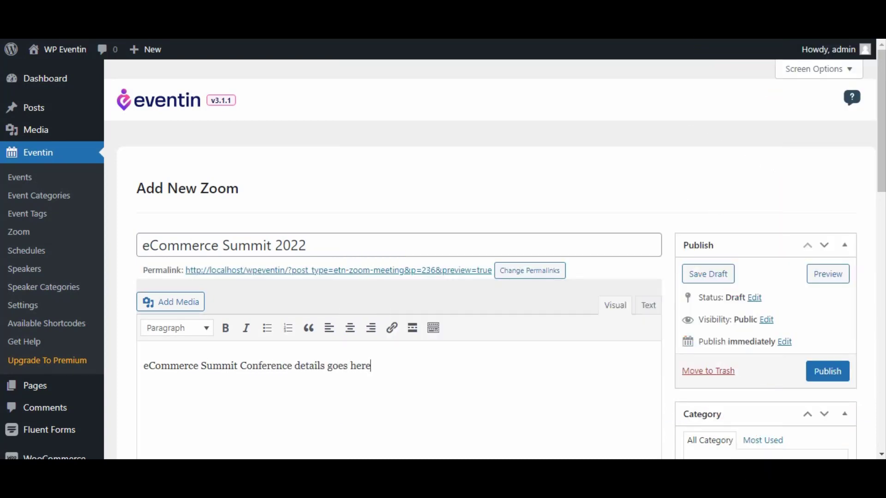
pyautogui.write('!')
# Examine the meeting's Waiting Room, Join anytime and Mute participants upon entry options.
pyautogui.scroll(-15, 443, 254)
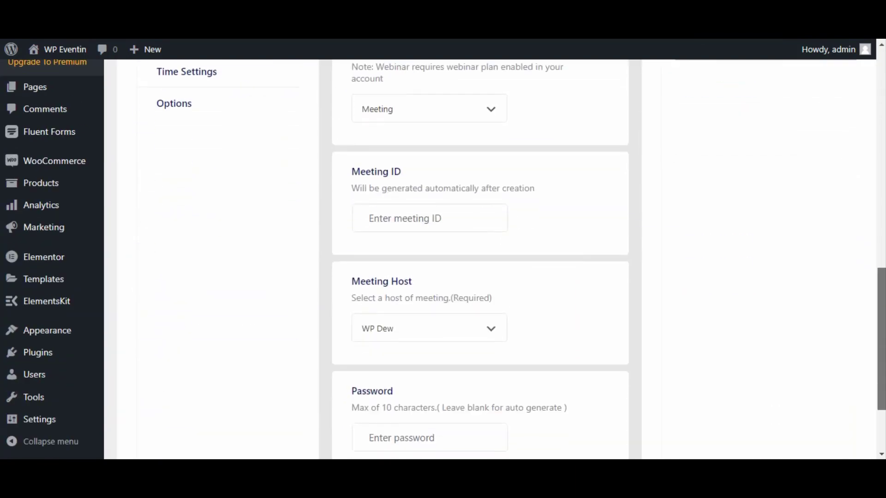
pyautogui.click(208, 103)
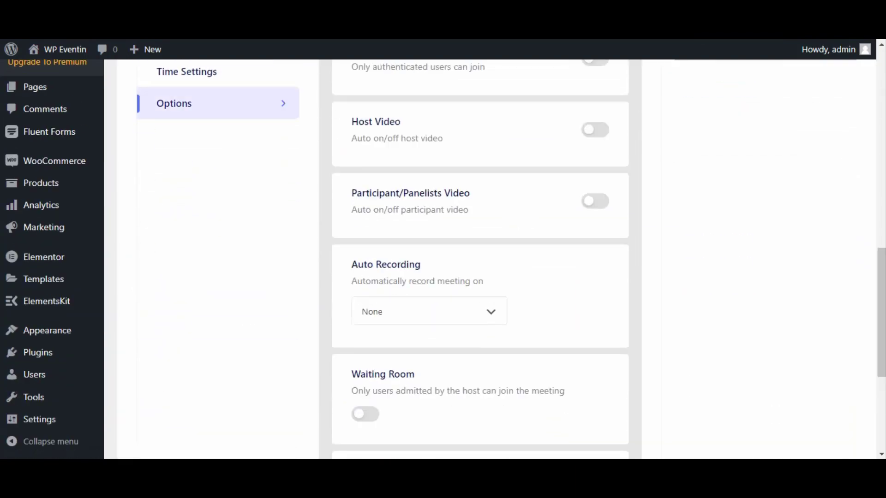
pyautogui.scroll(-5, 480, 254)
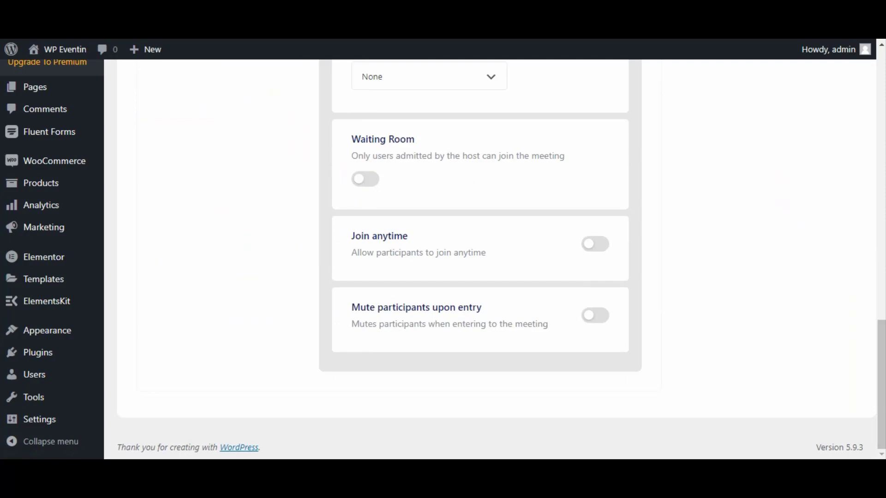
pyautogui.tripleClick(369, 139)
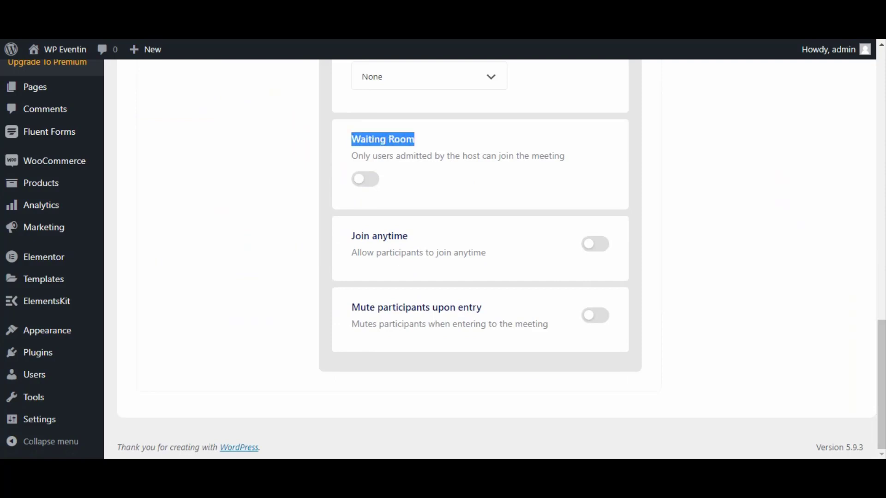
pyautogui.moveTo(351, 235); pyautogui.dragTo(408, 236)
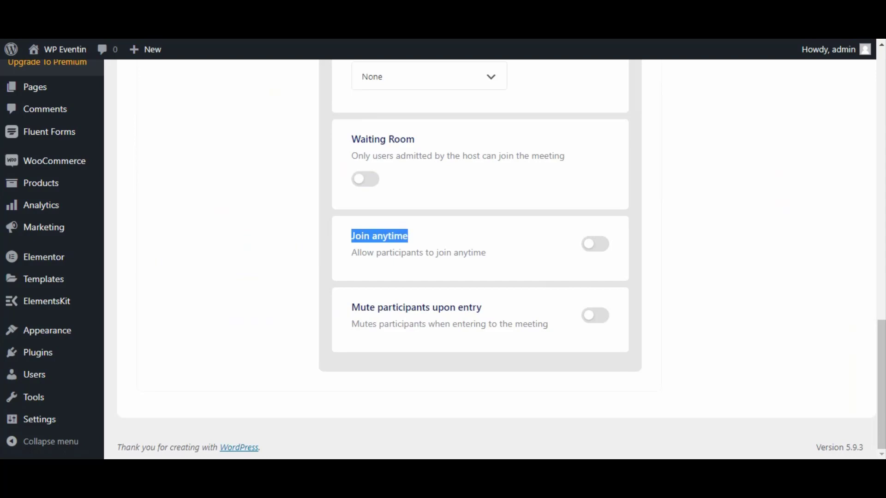
pyautogui.moveTo(351, 307); pyautogui.dragTo(482, 307)
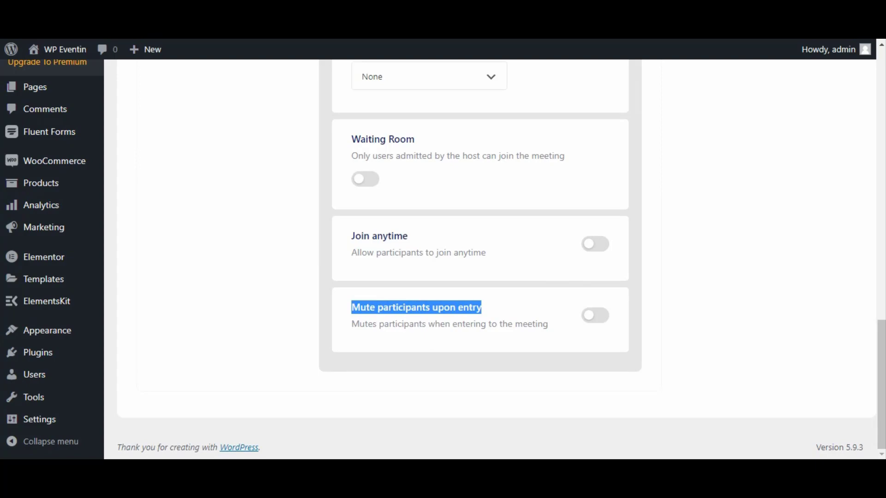
pyautogui.click(437, 315)
pyautogui.click(595, 244)
pyautogui.click(595, 244)
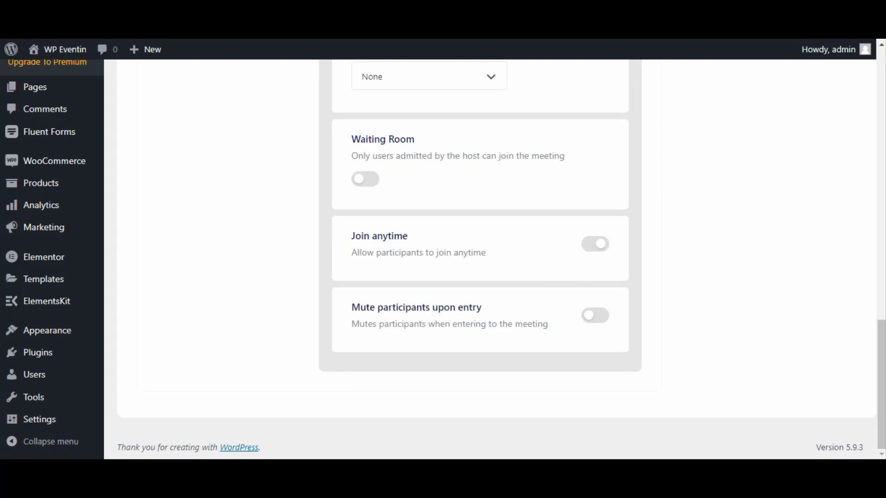
# Set the meeting type to Webinar in the meeting's general settings.
pyautogui.scroll(4, 596, 244)
pyautogui.scroll(2, 480, 258)
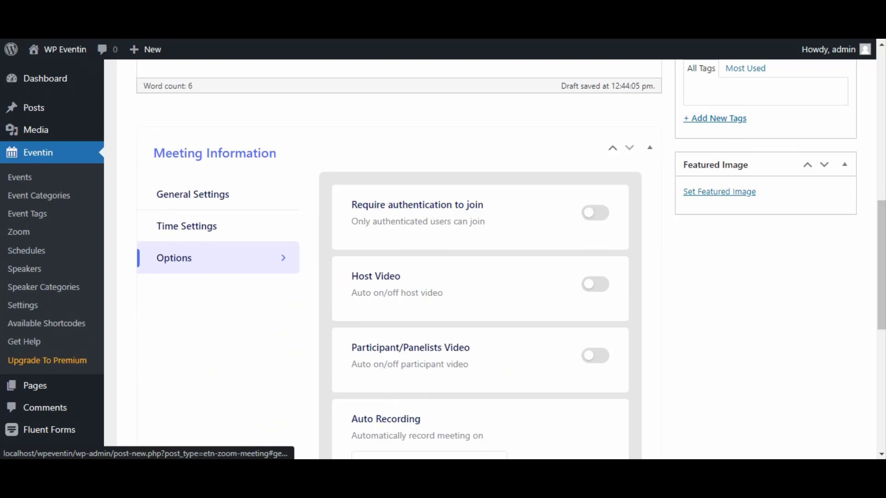
pyautogui.click(193, 194)
pyautogui.click(429, 264)
pyautogui.click(429, 341)
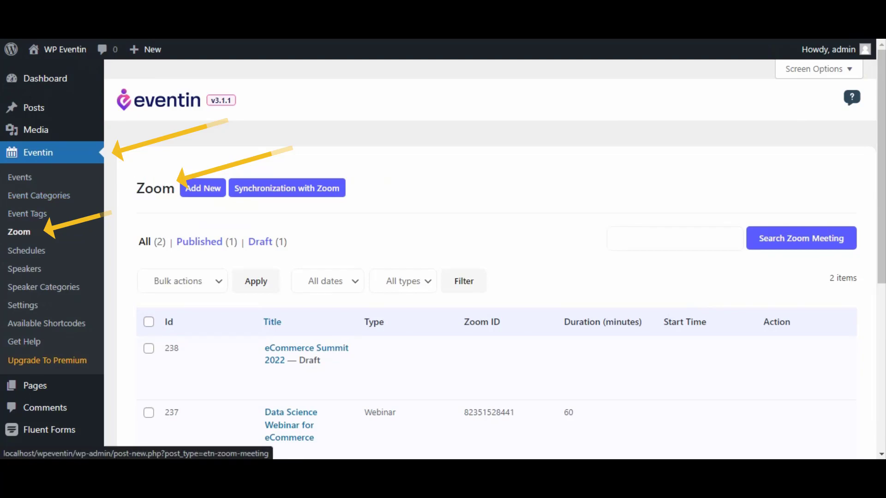
# Examine the Meeting Type choices, Meeting ID and Meeting Host in the webinar's general settings.
pyautogui.scroll(-4, 489, 249)
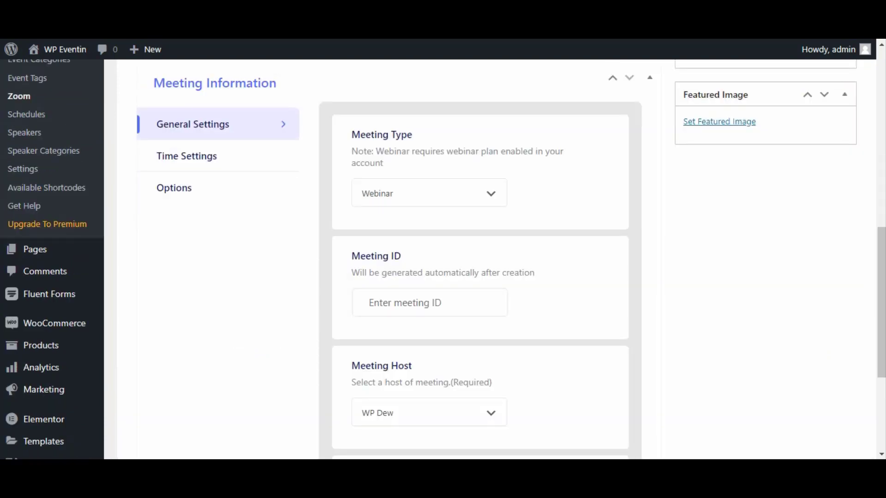
pyautogui.click(429, 193)
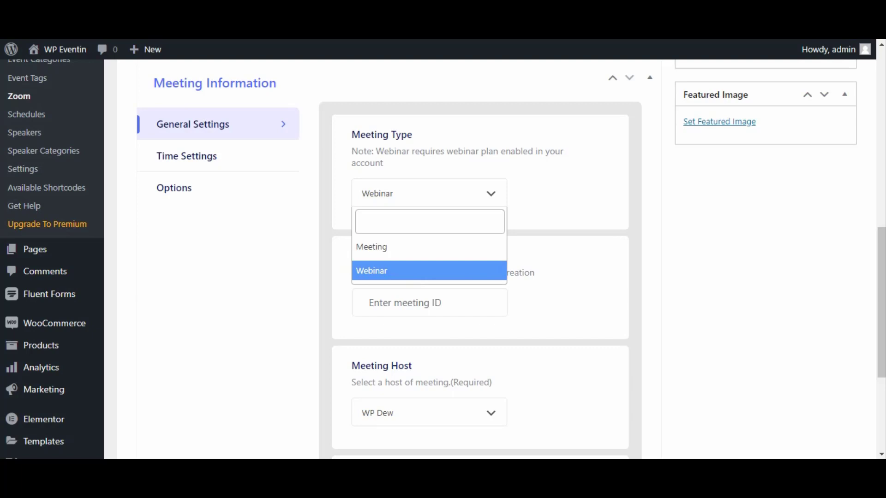
pyautogui.click(429, 193)
pyautogui.click(429, 194)
pyautogui.click(430, 193)
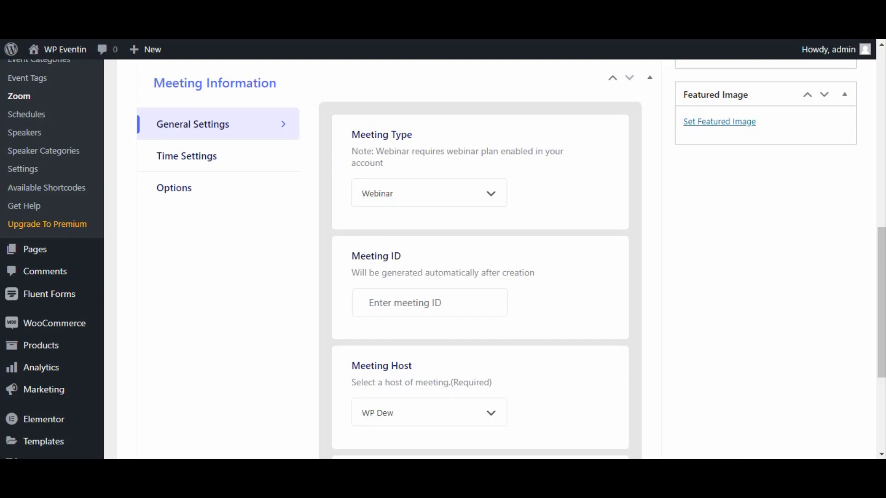
pyautogui.moveTo(352, 366); pyautogui.dragTo(413, 366)
pyautogui.click(429, 413)
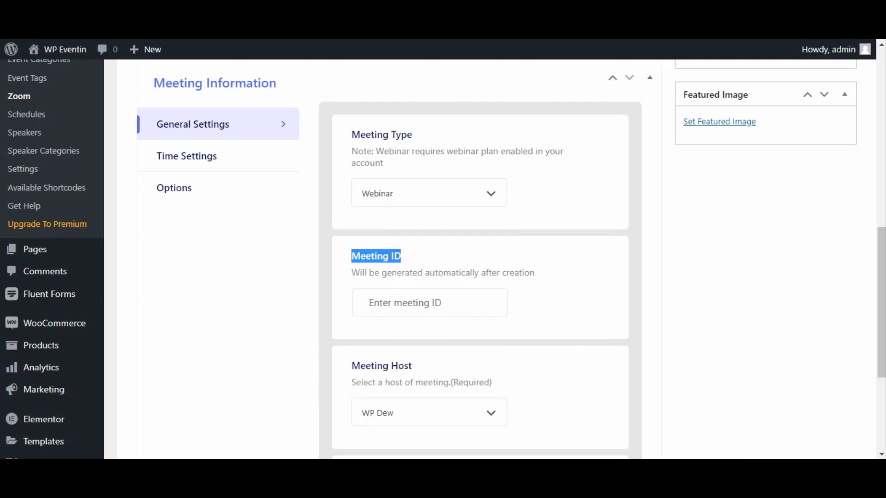
# Examine the webinar's time settings, including the start date and time picker, time zone and duration.
pyautogui.scroll(-4, 480, 259)
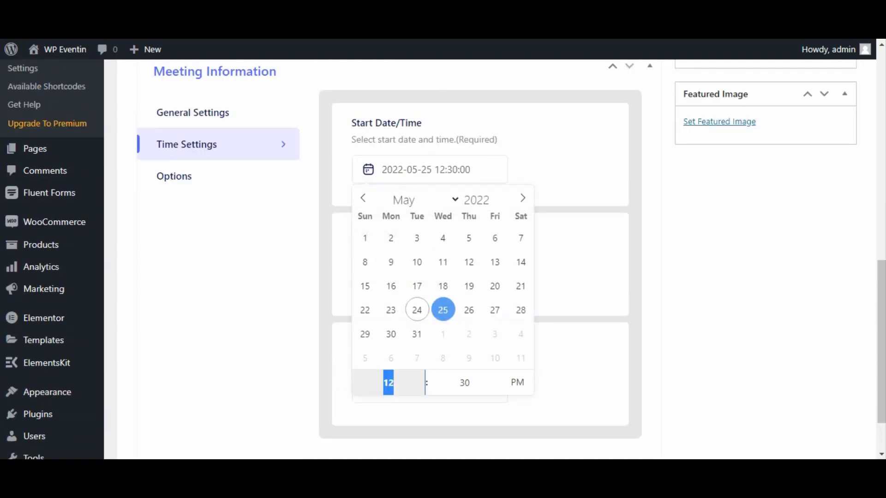
pyautogui.click(465, 382)
pyautogui.click(517, 382)
pyautogui.click(517, 382)
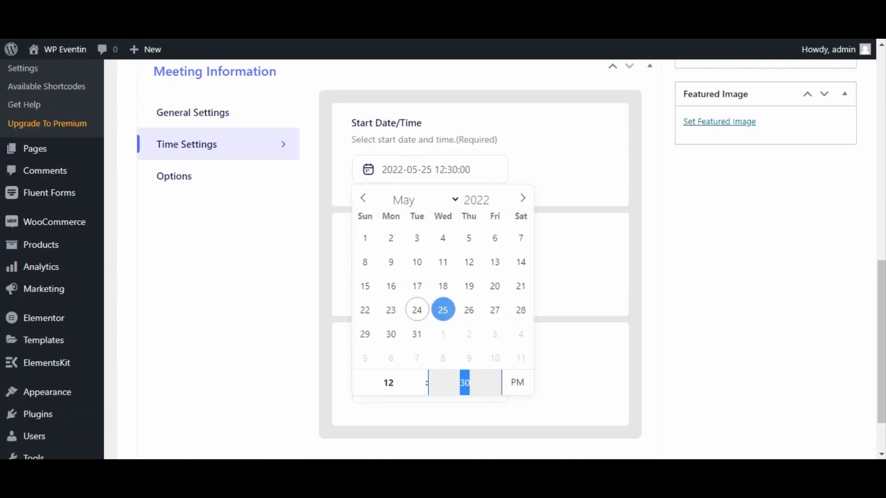
pyautogui.click(581, 286)
pyautogui.click(429, 280)
pyautogui.click(400, 243)
pyautogui.scroll(-2, 480, 258)
pyautogui.doubleClick(374, 326)
pyautogui.click(461, 351)
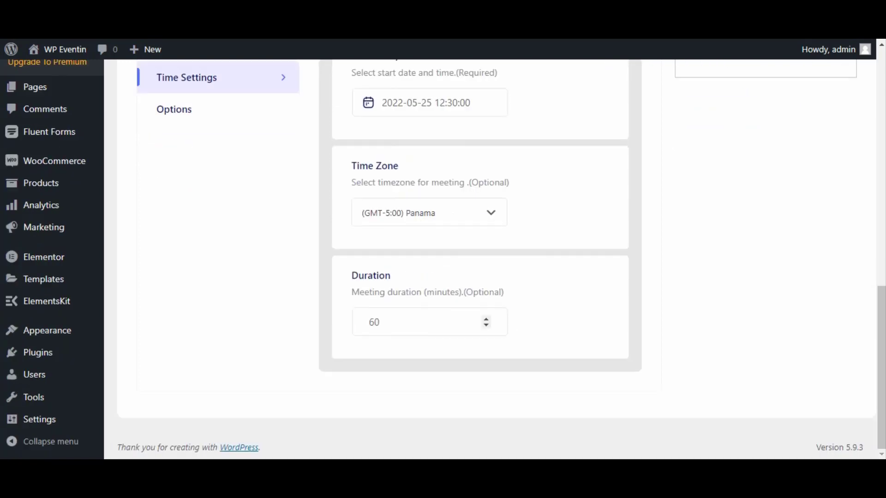
pyautogui.doubleClick(370, 279)
pyautogui.click(508, 279)
pyautogui.scroll(1, 479, 258)
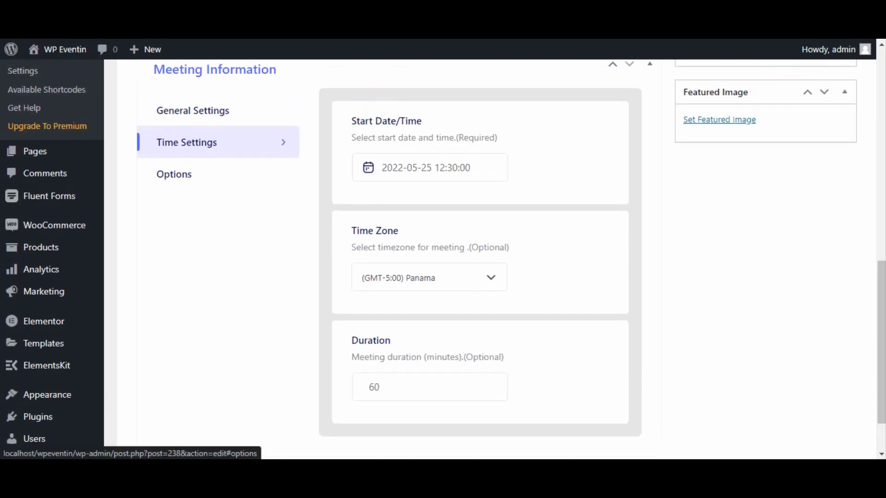
# Enable Host Video in the webinar's options, leaving authentication to join off.
pyautogui.click(174, 174)
pyautogui.moveTo(351, 121); pyautogui.dragTo(484, 121)
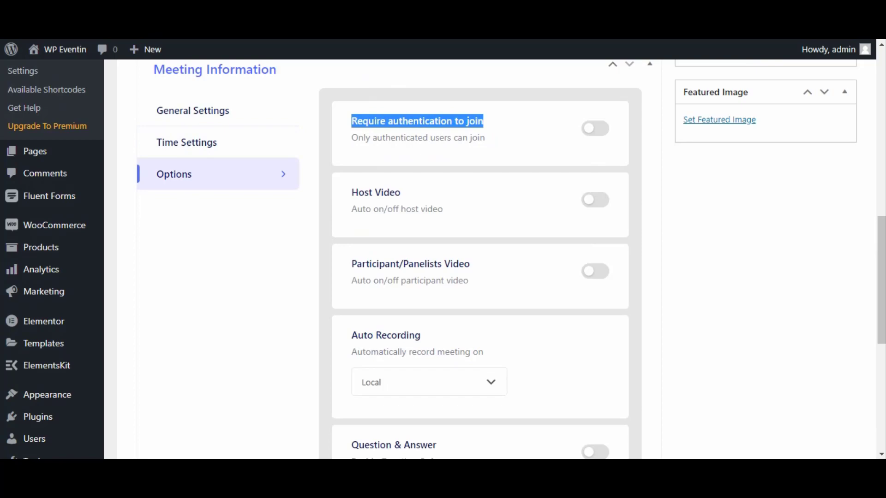
pyautogui.click(501, 125)
pyautogui.moveTo(351, 193); pyautogui.dragTo(401, 192)
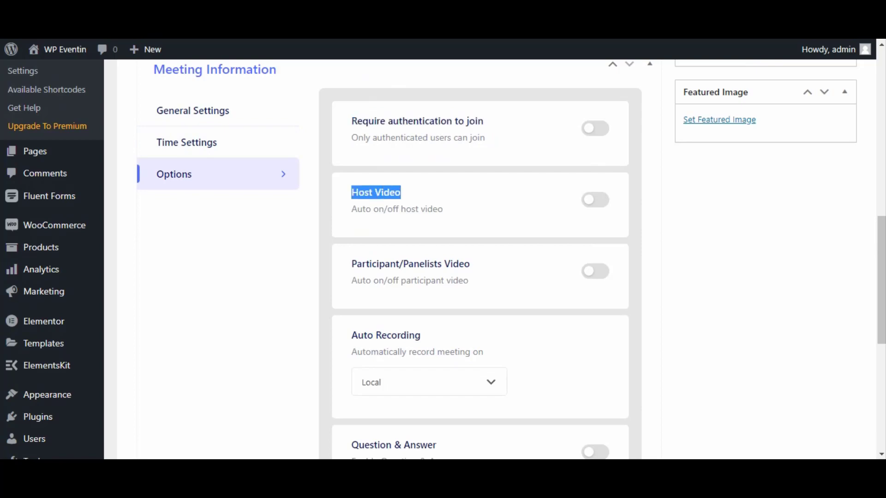
pyautogui.click(596, 200)
# Set the webinar's Auto Recording to Cloud.
pyautogui.moveTo(352, 264); pyautogui.dragTo(469, 263)
pyautogui.scroll(-3, 470, 264)
pyautogui.click(429, 253)
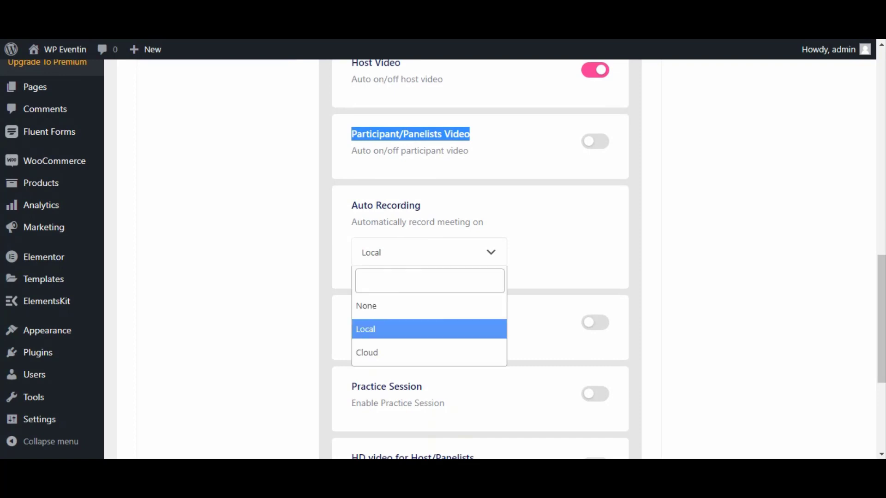
pyautogui.click(429, 352)
pyautogui.click(352, 315)
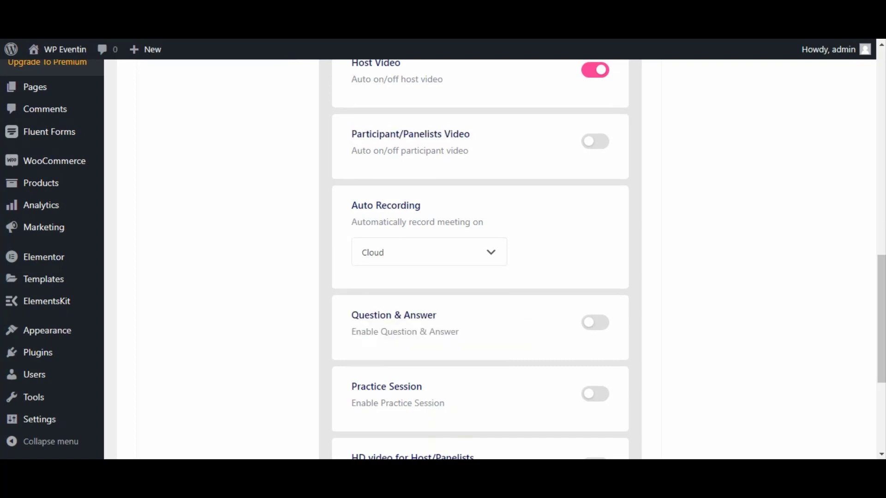
# Enable Question & Answer for the webinar.
pyautogui.scroll(-3, 480, 259)
pyautogui.moveTo(352, 185); pyautogui.dragTo(437, 185)
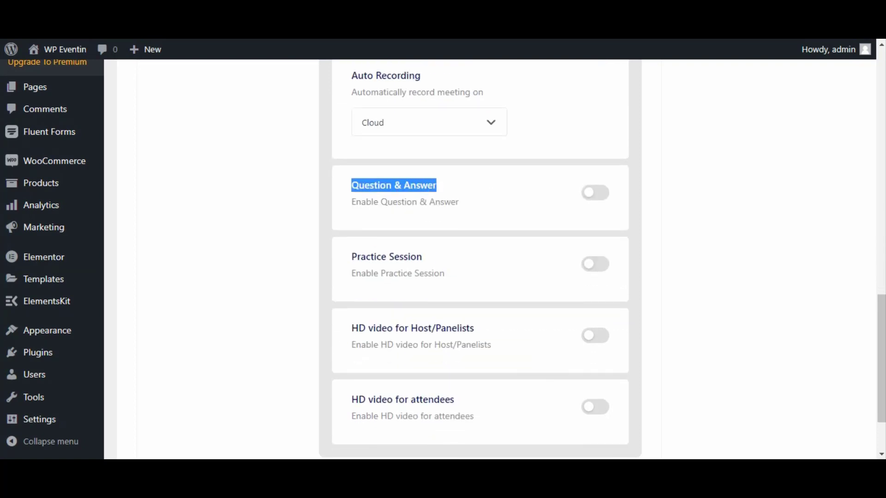
pyautogui.click(595, 193)
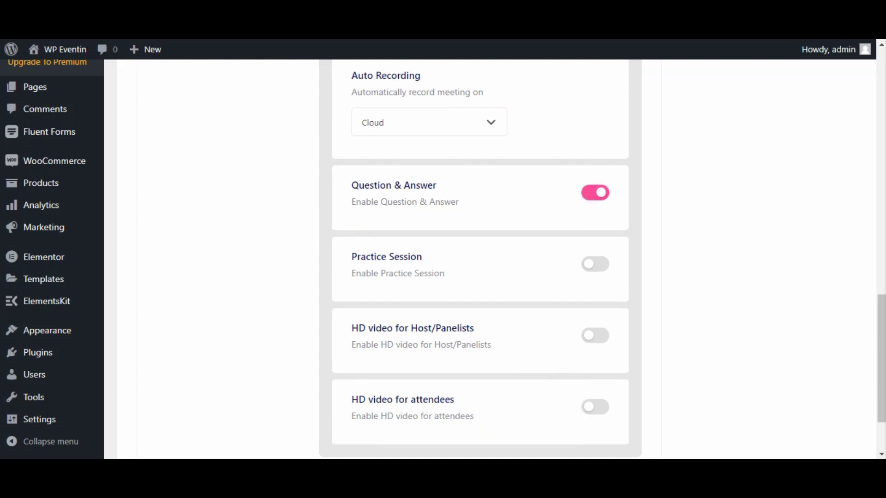
# Examine the webinar's Practice Session and HD video options for host/panelists and attendees.
pyautogui.moveTo(352, 257); pyautogui.dragTo(422, 257)
pyautogui.click(423, 257)
pyautogui.moveTo(351, 328); pyautogui.dragTo(474, 328)
pyautogui.click(480, 329)
pyautogui.scroll(-2, 479, 329)
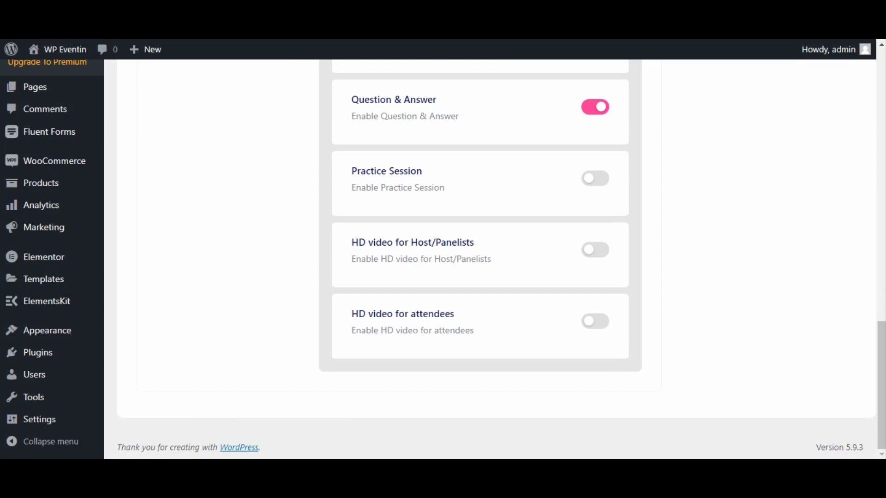
# Enable HD video for attendees in the eCommerce Summit 2022 webinar and update the post.
pyautogui.moveTo(352, 313); pyautogui.dragTo(455, 314)
pyautogui.click(470, 318)
pyautogui.click(595, 321)
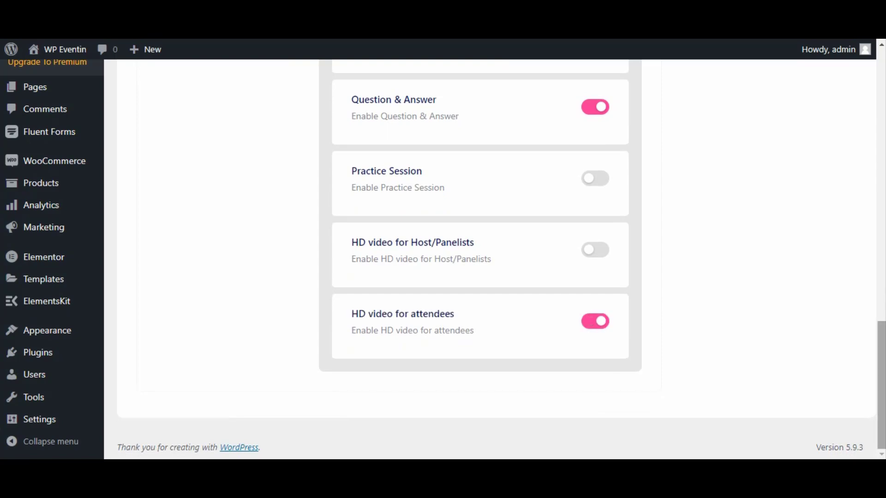
pyautogui.moveTo(881, 386); pyautogui.dragTo(882, 131)
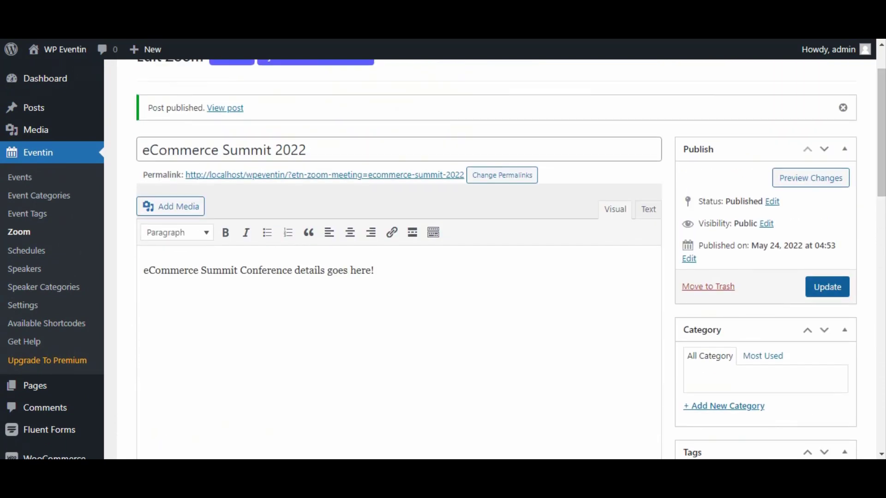
pyautogui.click(827, 287)
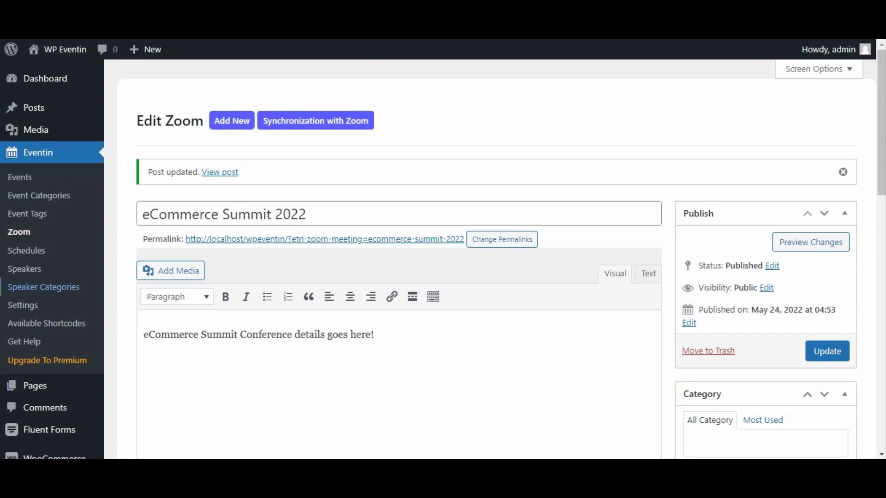
# Open the Zoom Meeting shortcode generator among Eventin's available shortcodes and generate a shortcode for eCommerce Summit 2022.
pyautogui.click(46, 323)
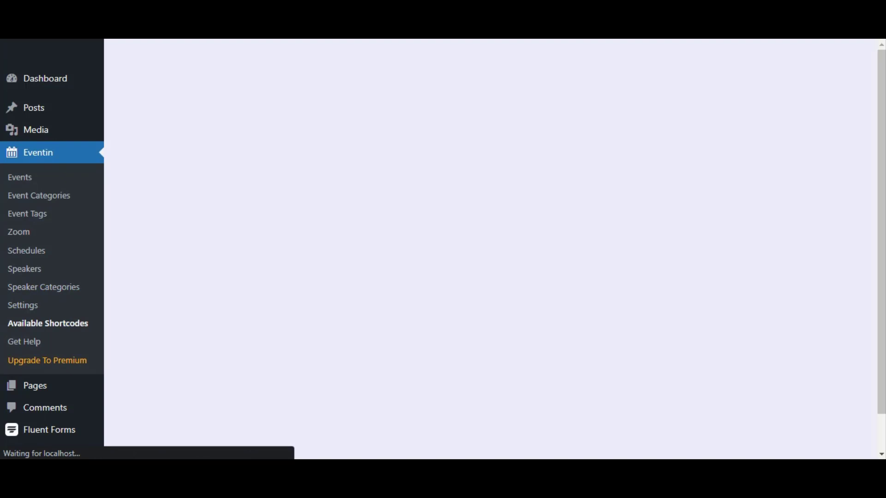
pyautogui.scroll(-6, 443, 249)
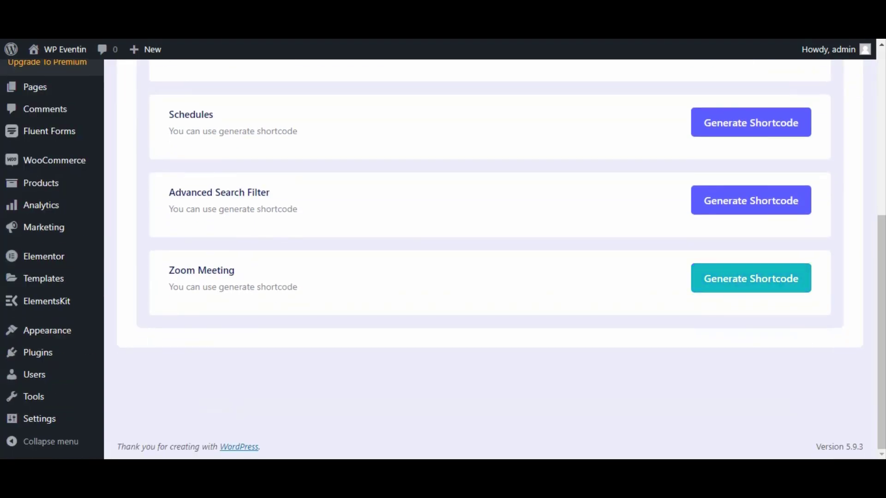
pyautogui.click(751, 278)
pyautogui.click(272, 271)
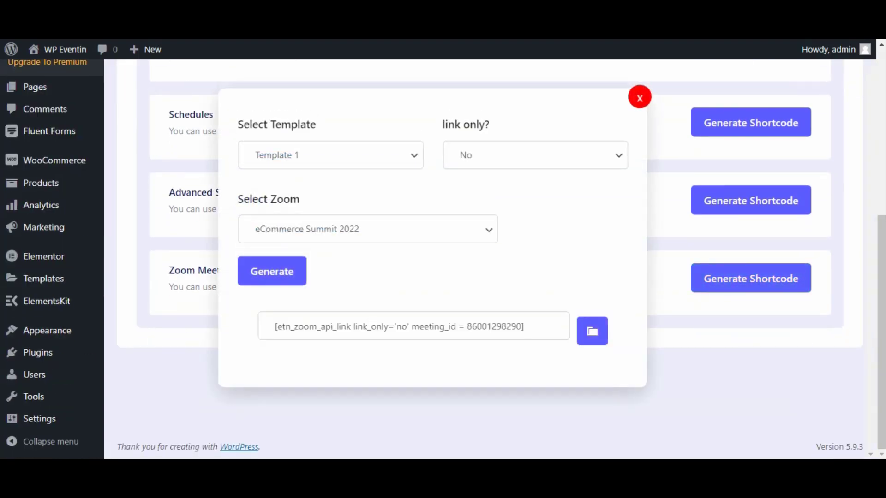
# Set the Zoom shortcode's template to Template 1 and its link-only option to No.
pyautogui.moveTo(239, 125); pyautogui.dragTo(317, 125)
pyautogui.click(341, 127)
pyautogui.click(330, 155)
pyautogui.click(330, 155)
pyautogui.moveTo(443, 125); pyautogui.dragTo(490, 125)
pyautogui.click(522, 126)
pyautogui.click(535, 155)
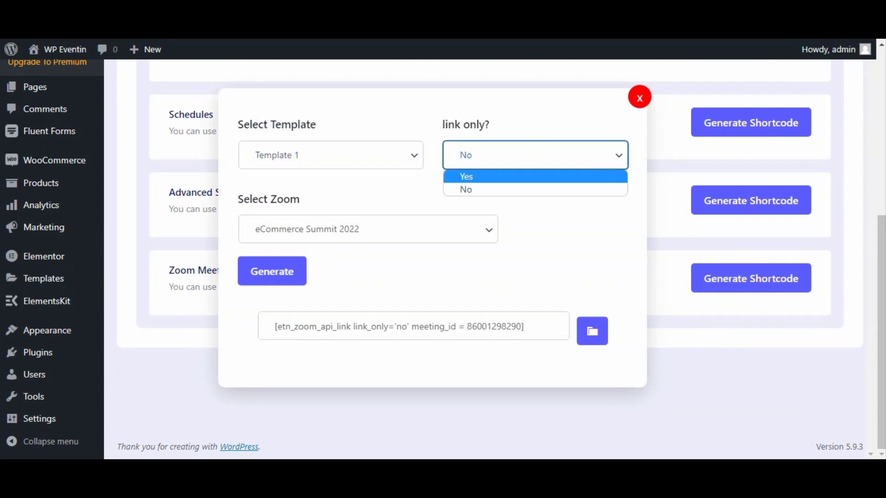
pyautogui.click(535, 176)
pyautogui.click(535, 155)
pyautogui.click(535, 190)
pyautogui.click(545, 196)
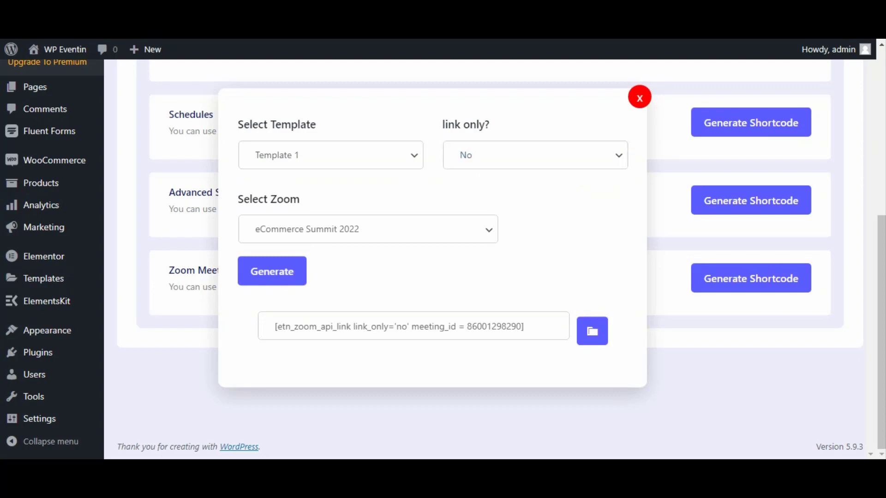
# Generate the Zoom shortcode with eCommerce Summit 2022 selected and copy it.
pyautogui.moveTo(238, 199); pyautogui.dragTo(300, 200)
pyautogui.click(333, 200)
pyautogui.click(368, 230)
pyautogui.click(307, 252)
pyautogui.click(272, 272)
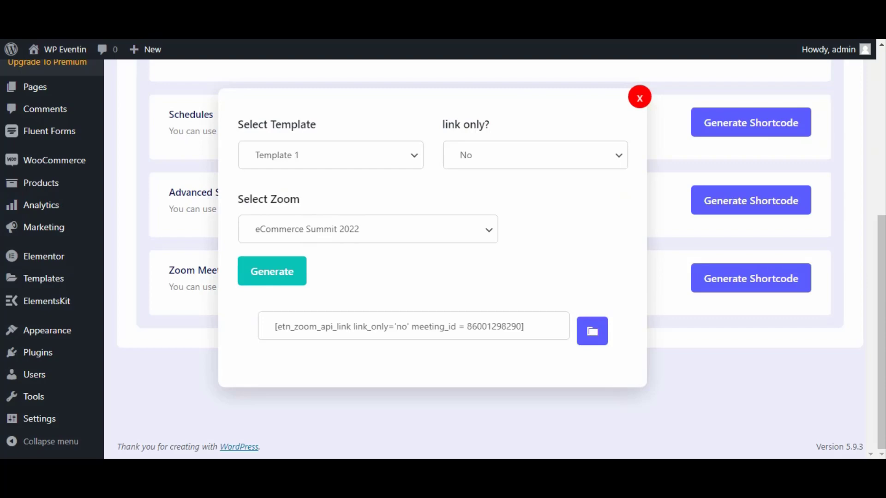
pyautogui.click(592, 331)
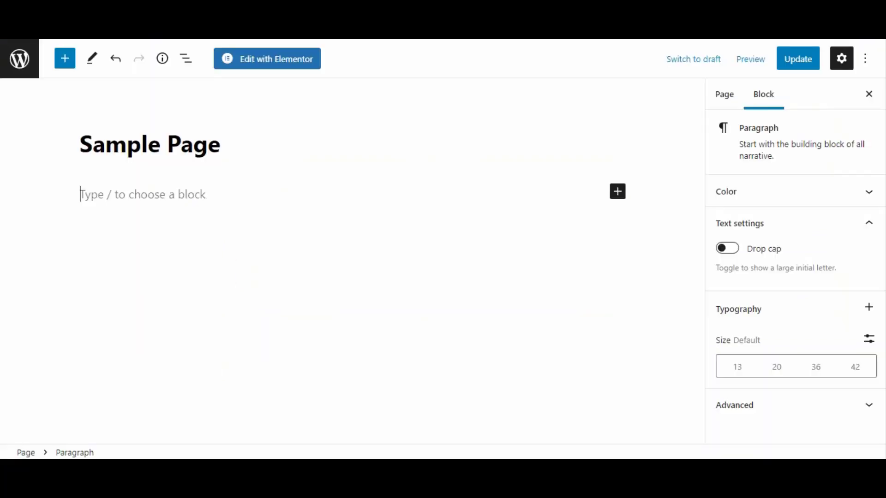
# Paste the Zoom shortcode into Sample Page, update it and view the webinar info on the published page.
pyautogui.hotkey('ctrl', 'v')
pyautogui.hotkey('ctrl', 's')
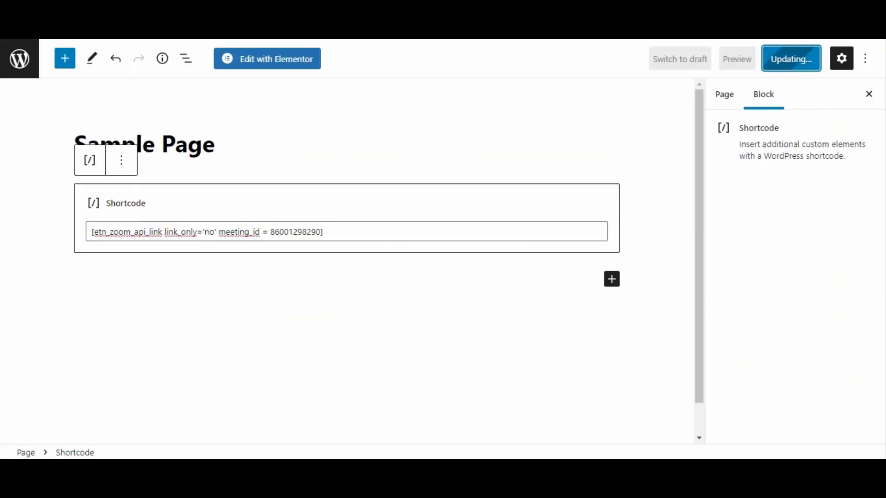
pyautogui.click(126, 420)
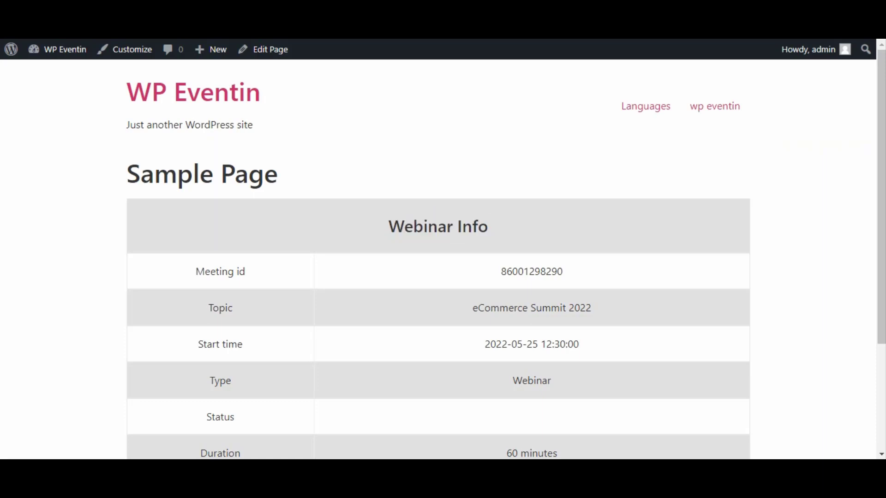
pyautogui.scroll(-3, 438, 277)
pyautogui.tripleClick(220, 411)
pyautogui.scroll(1, 439, 277)
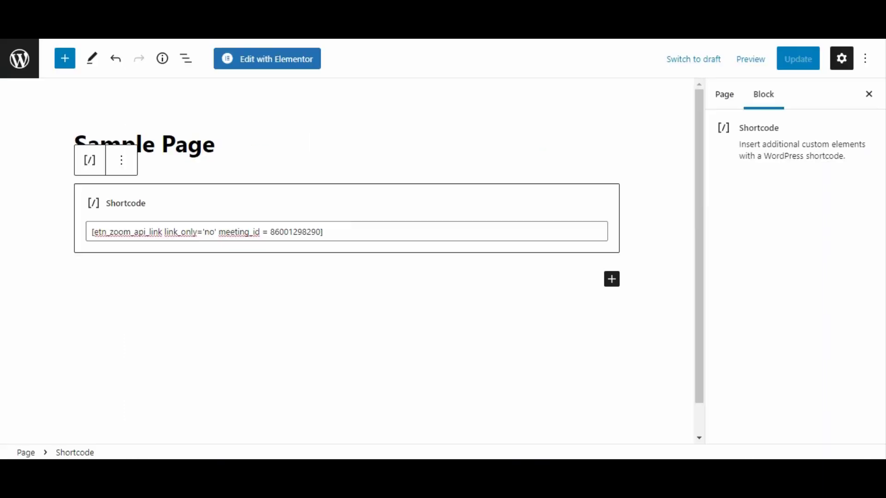
# Remove the shortcode block from Sample Page and update the page.
pyautogui.click(122, 160)
pyautogui.click(151, 387)
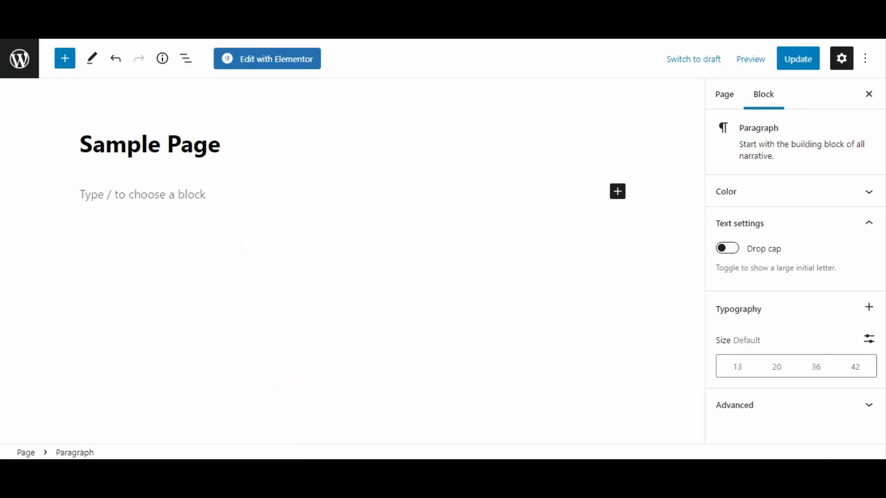
pyautogui.click(798, 58)
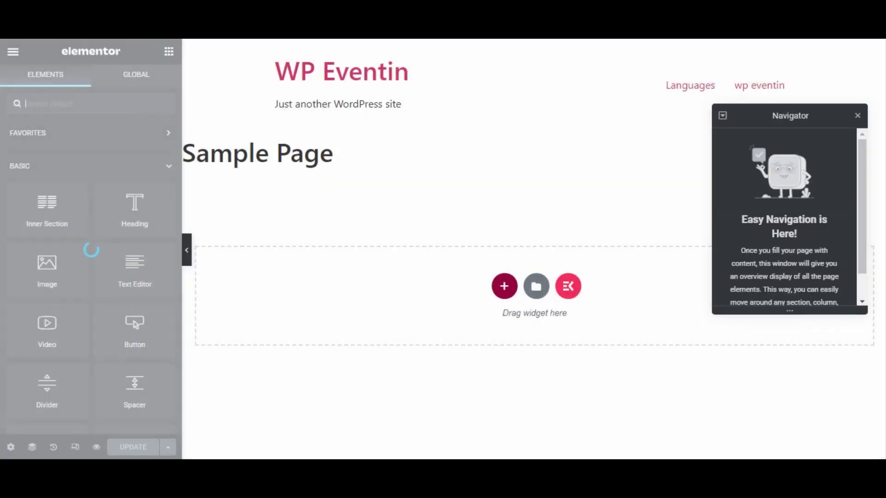
# Find the Eventin zoom widget in Elementor, add it to Sample Page and close the Navigator.
pyautogui.write('zoom')
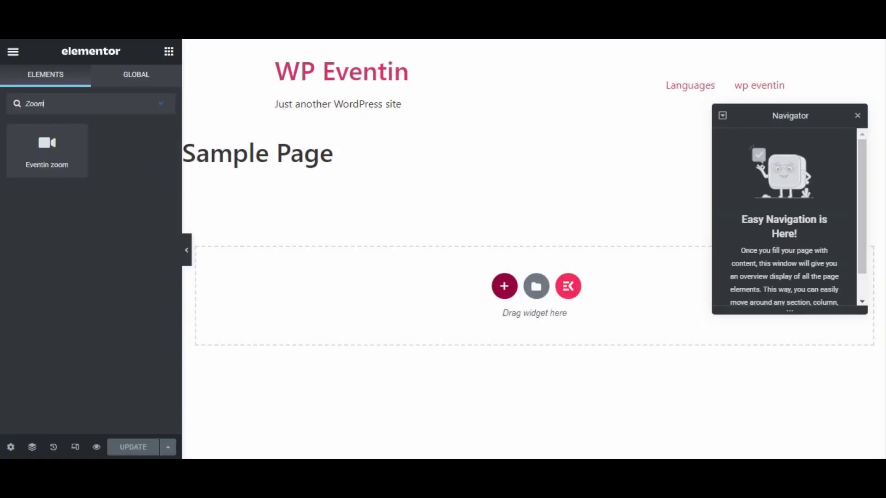
pyautogui.moveTo(46, 148); pyautogui.dragTo(475, 277)
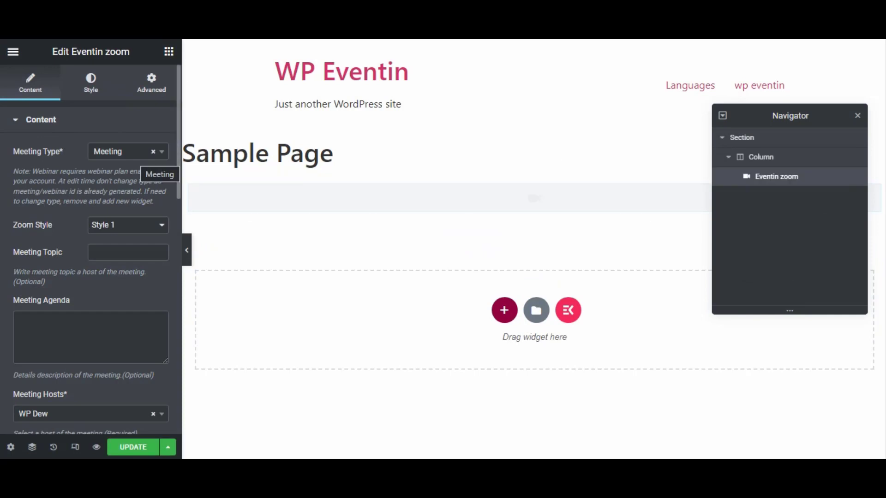
pyautogui.click(857, 116)
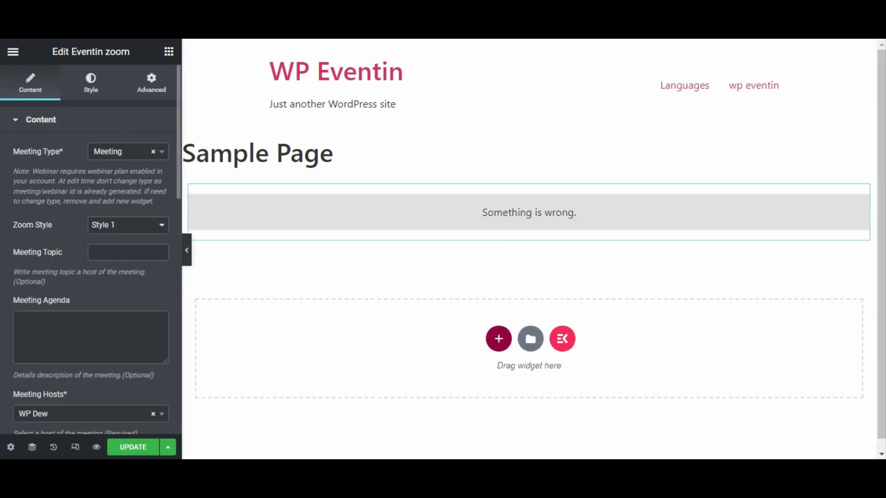
pyautogui.click(124, 152)
pyautogui.click(107, 205)
pyautogui.scroll(-3, 107, 207)
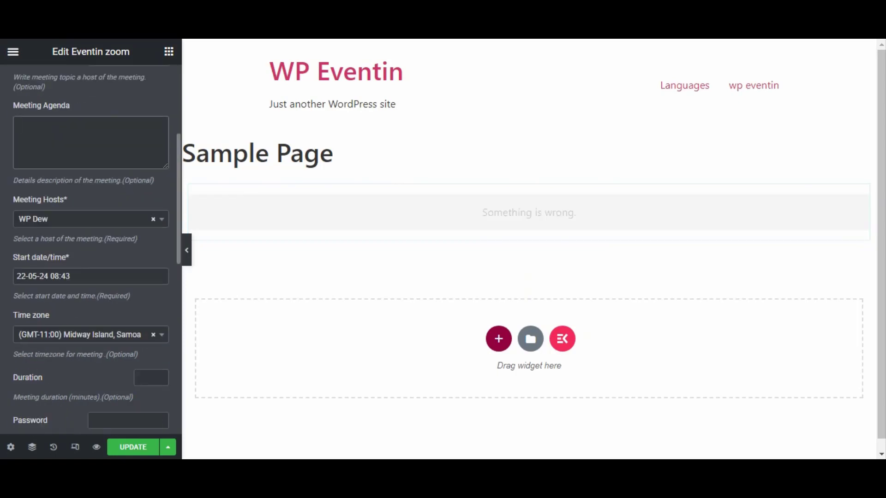
pyautogui.click(91, 276)
pyautogui.click(105, 206)
pyautogui.click(102, 315)
pyautogui.scroll(-3, 102, 316)
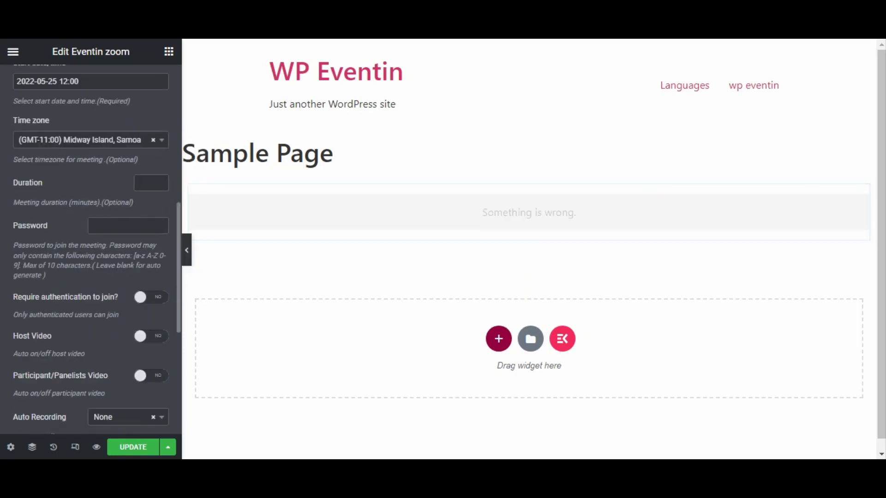
# Create the webinar from the Eventin zoom widget with Question & Answer enabled, and update Sample Page.
pyautogui.click(151, 297)
pyautogui.scroll(-6, 91, 249)
pyautogui.click(92, 336)
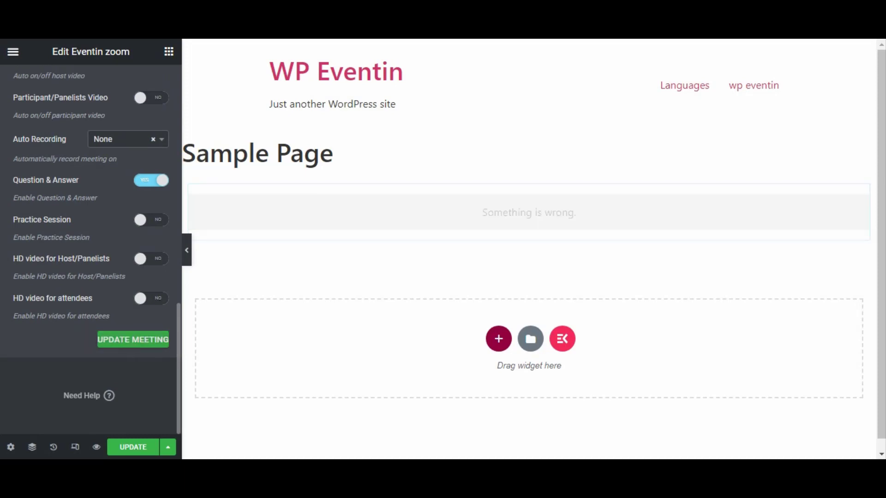
pyautogui.scroll(-5, 529, 250)
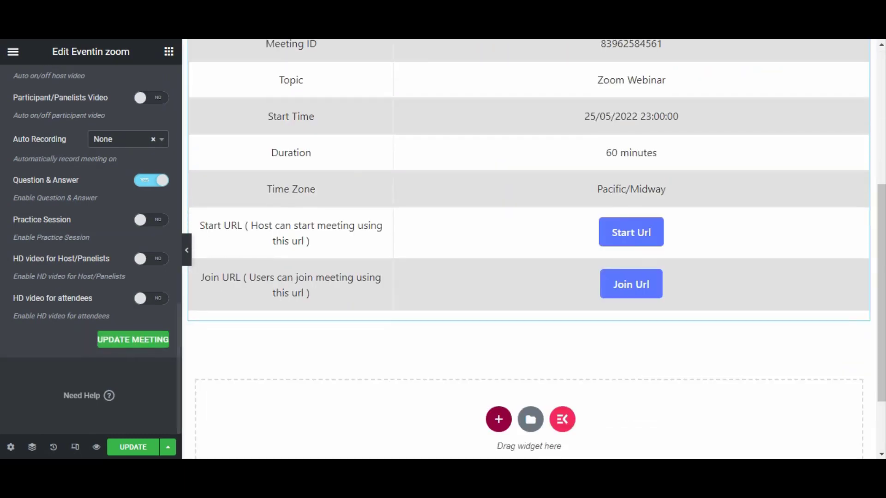
pyautogui.click(133, 447)
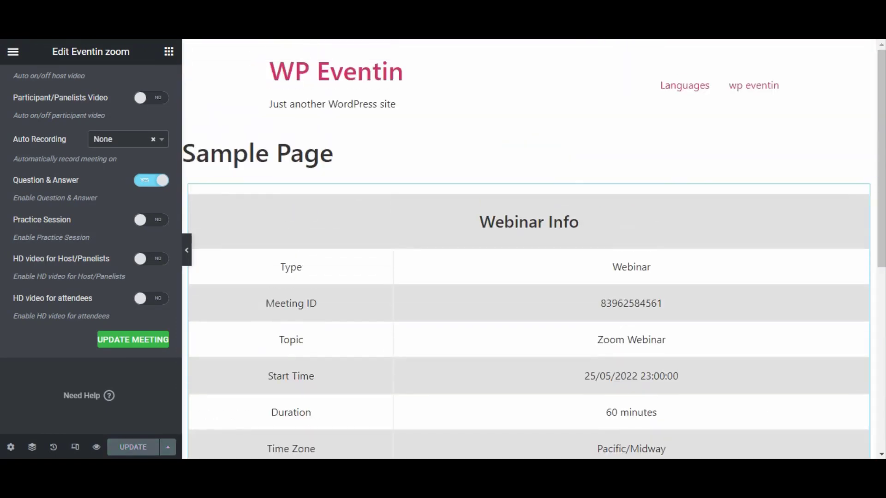
pyautogui.click(168, 51)
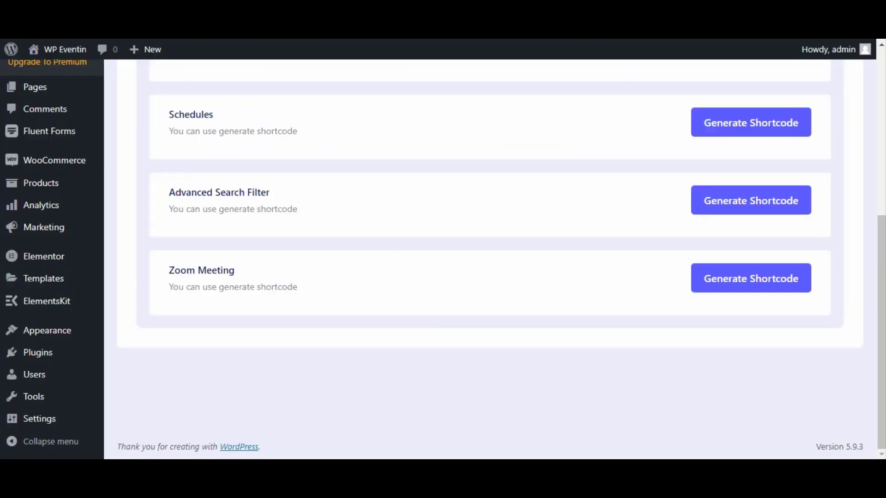
# Open Eventin's Zoom list and examine the existing meetings and webinars.
pyautogui.scroll(5, 40, 184)
pyautogui.click(18, 232)
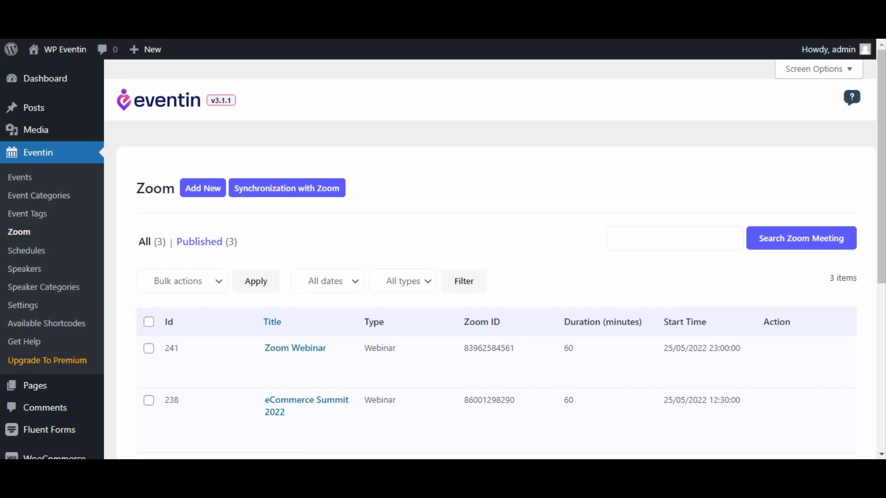
pyautogui.scroll(-3, 323, 300)
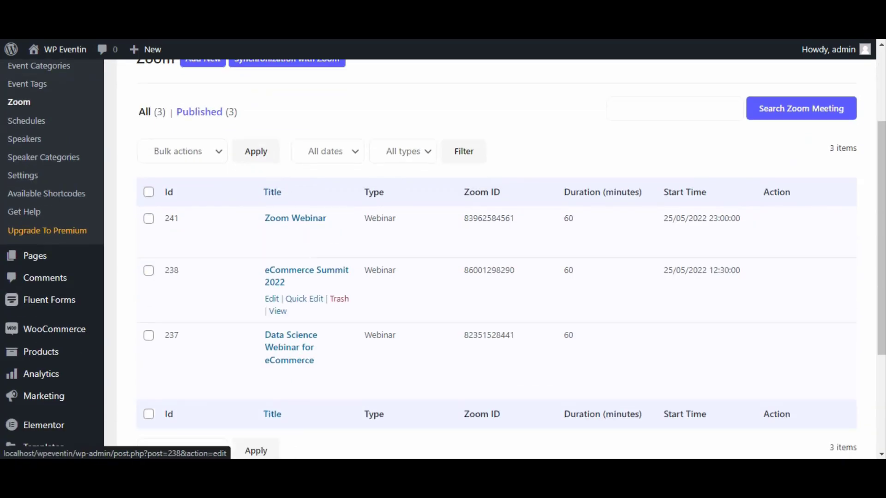
pyautogui.scroll(3, 323, 277)
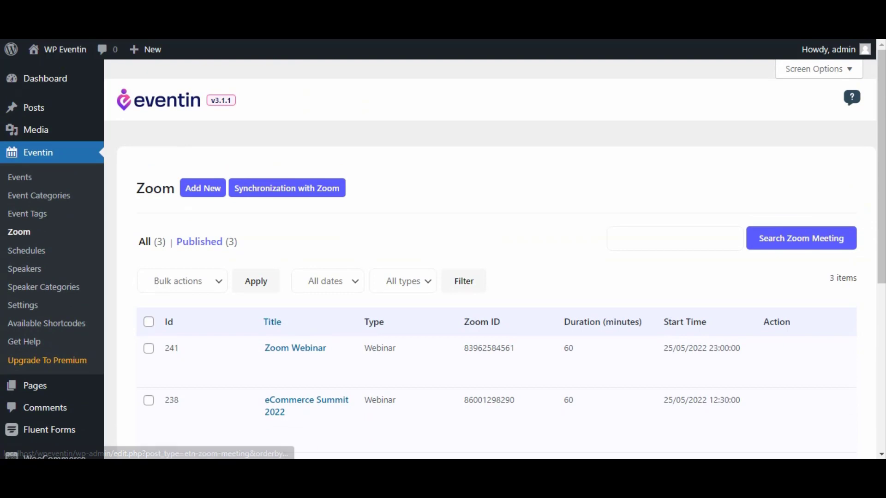
# Synchronize Eventin's meetings and webinars with Zoom and review the refreshed list.
pyautogui.click(287, 189)
pyautogui.press('Return')
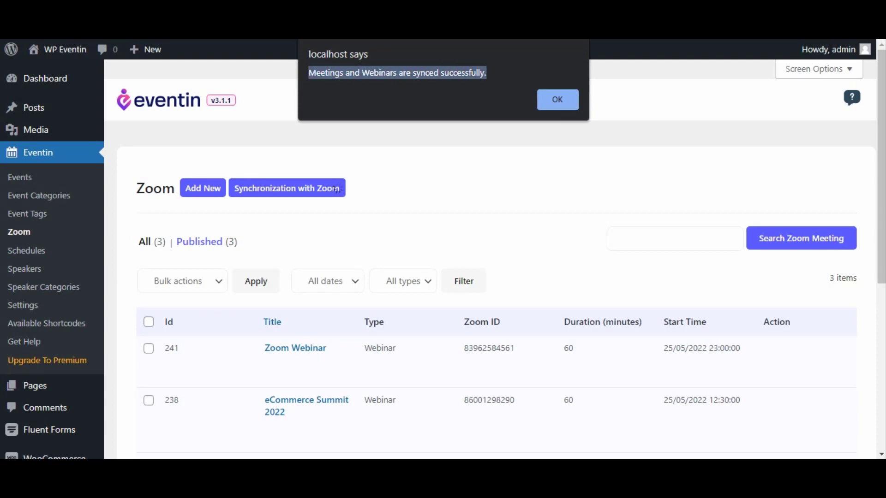
pyautogui.press('Return')
pyautogui.scroll(-2, 497, 277)
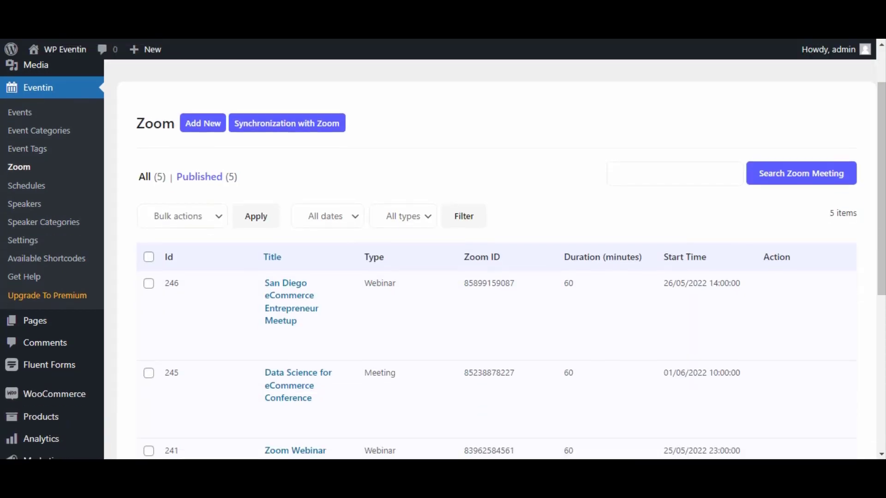
pyautogui.scroll(-6, 496, 277)
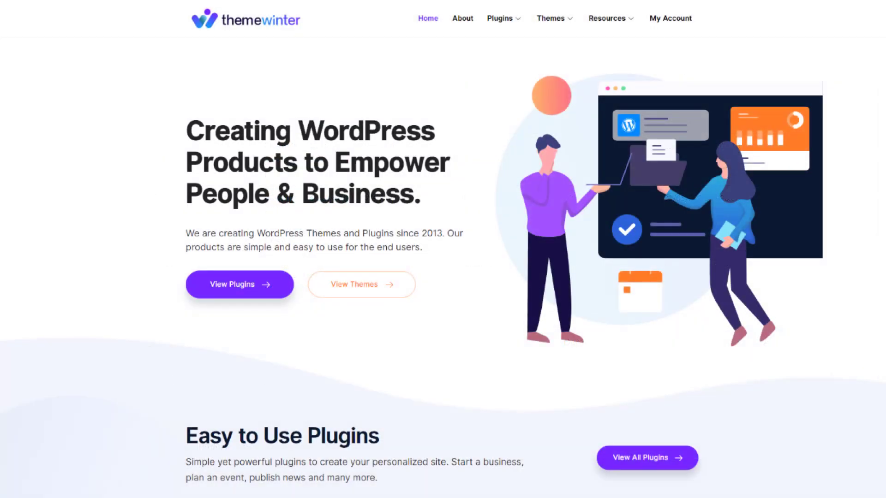